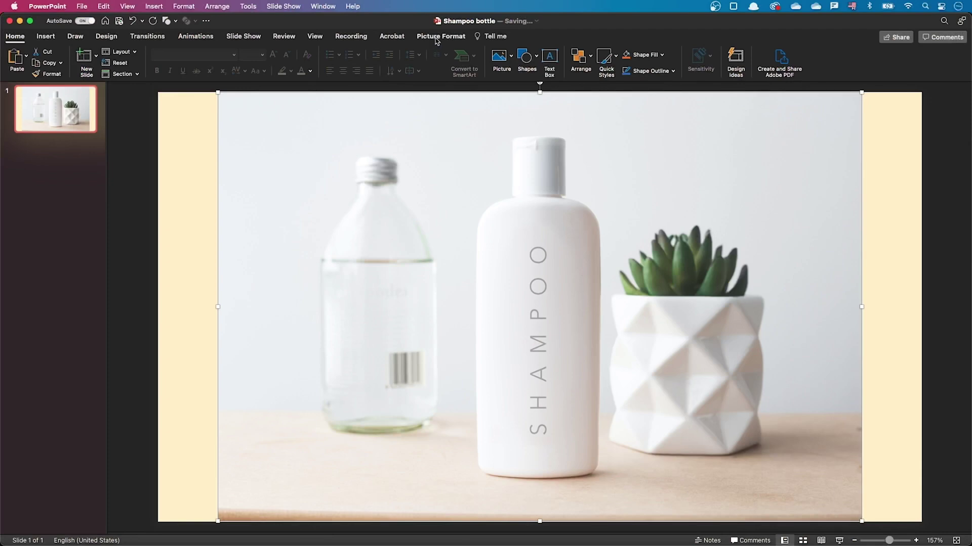
Remove the photo's background, keeping the bottle cap and marking the plant pot for removal.
{"action": "left_click", "coordinate": [441, 37]}
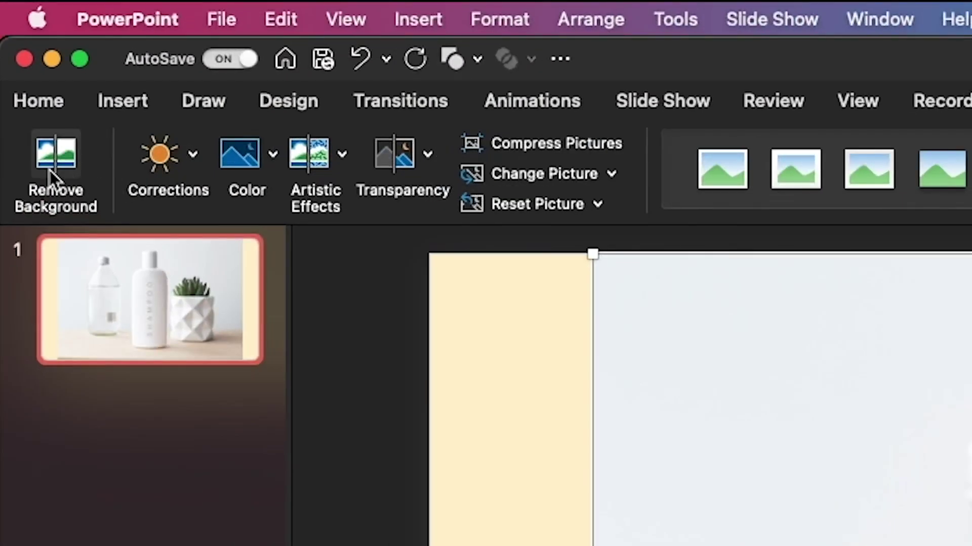
{"action": "left_click", "coordinate": [56, 174]}
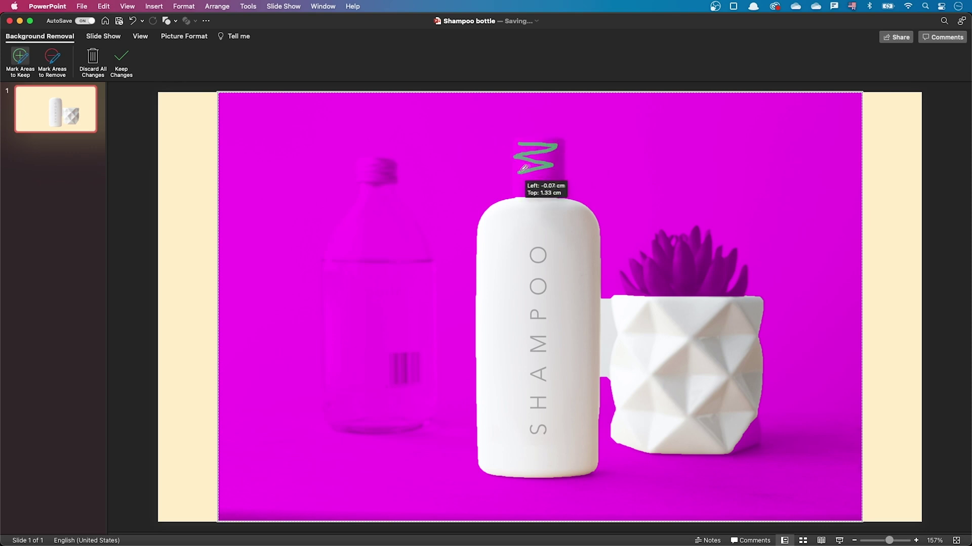
{"action": "left_click_drag", "start_coordinate": [544, 184], "coordinate": [545, 186]}
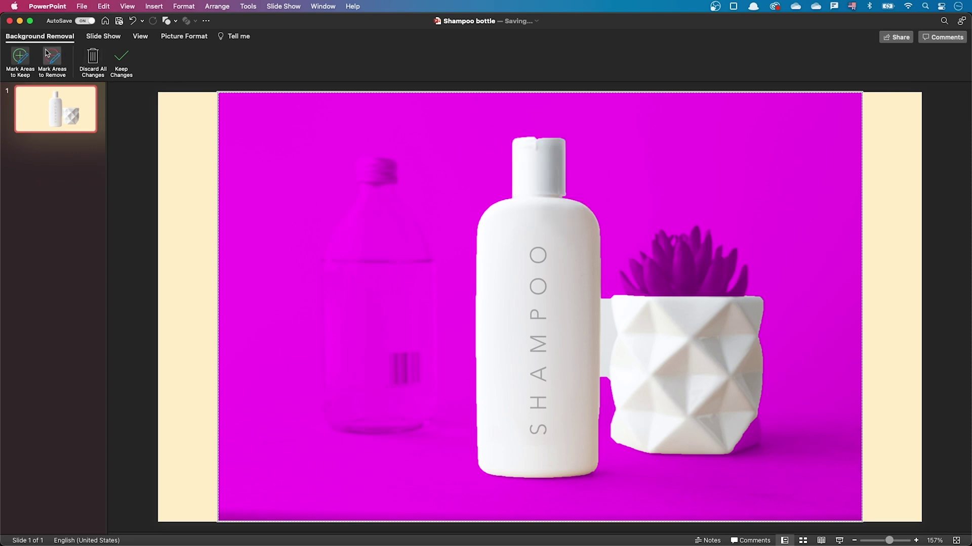
{"action": "left_click_drag", "start_coordinate": [680, 274], "coordinate": [710, 448]}
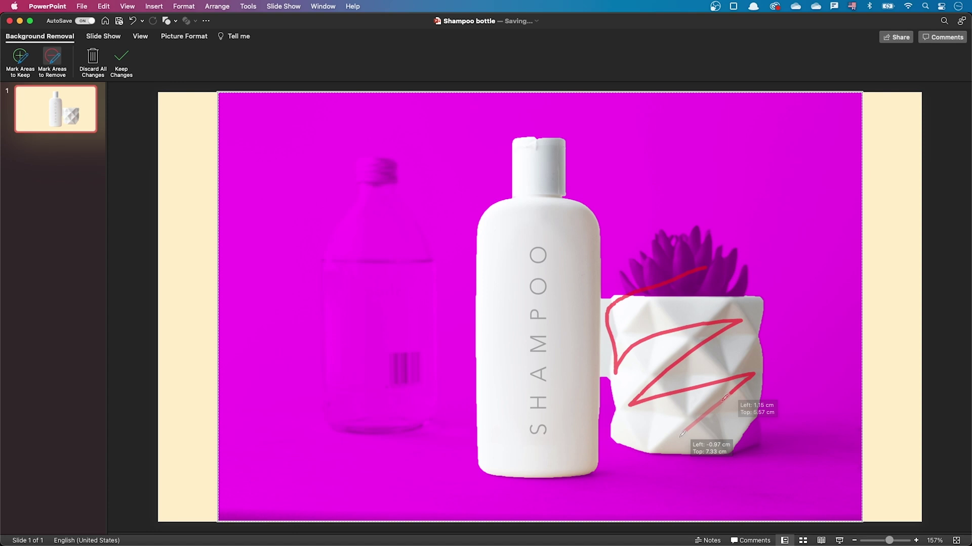
{"action": "left_click", "coordinate": [121, 62]}
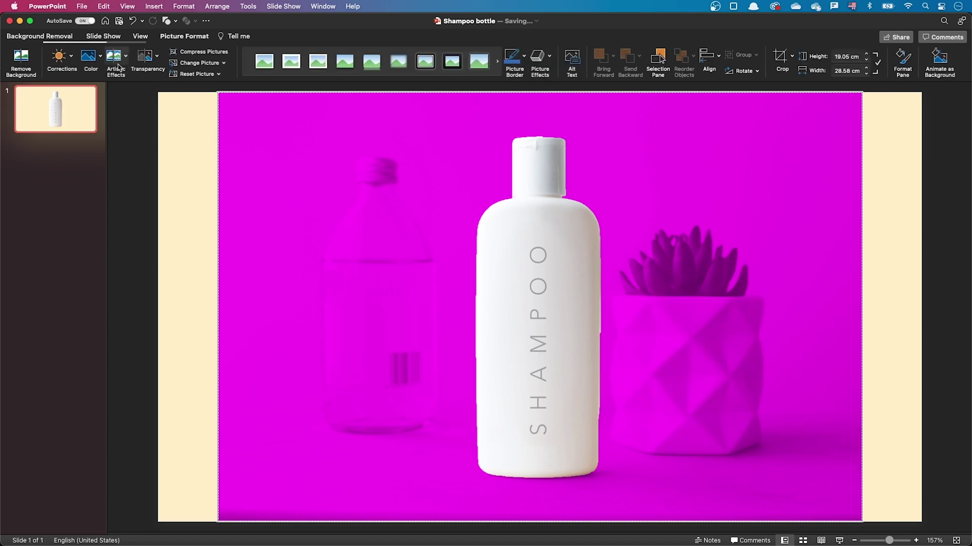
{"action": "left_click", "coordinate": [180, 135]}
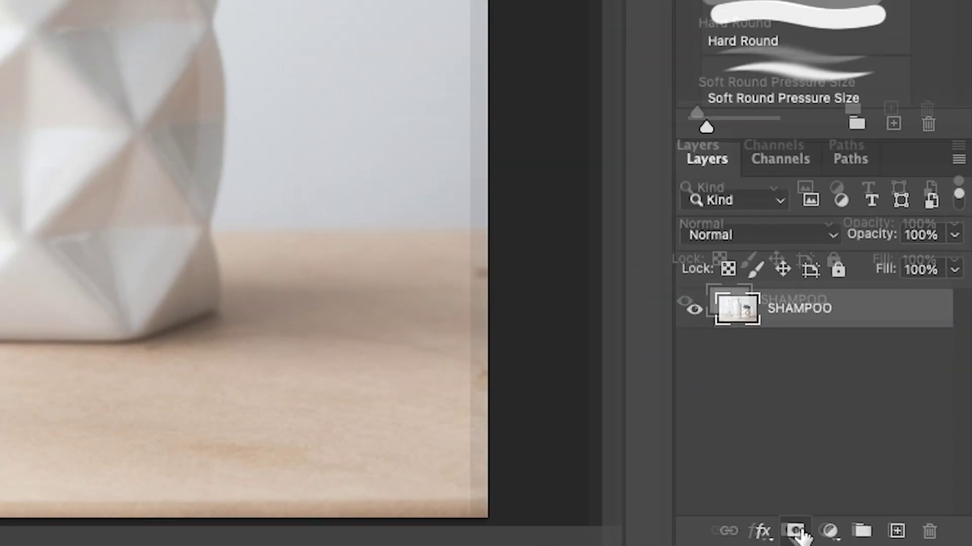
Add a layer mask from the bottle selection to hide the background.
{"action": "left_click", "coordinate": [765, 529]}
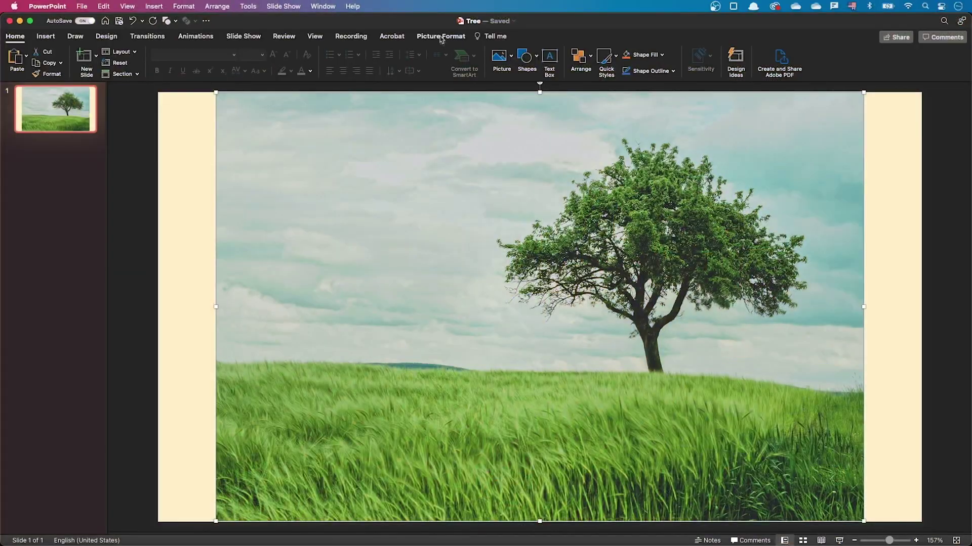
Apply Remove Background to the tree photo and keep the changes.
{"action": "left_click", "coordinate": [440, 36]}
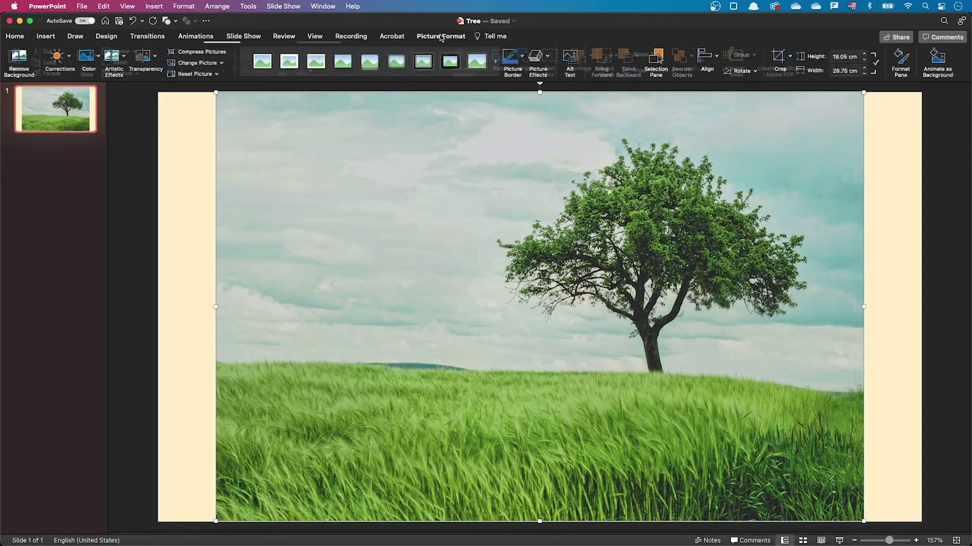
{"action": "left_click", "coordinate": [21, 60]}
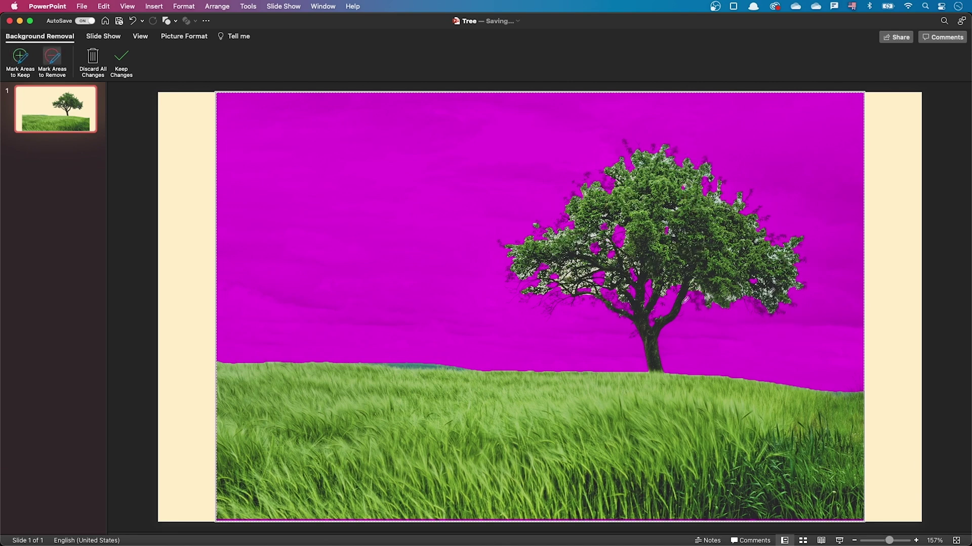
{"action": "left_click", "coordinate": [121, 59]}
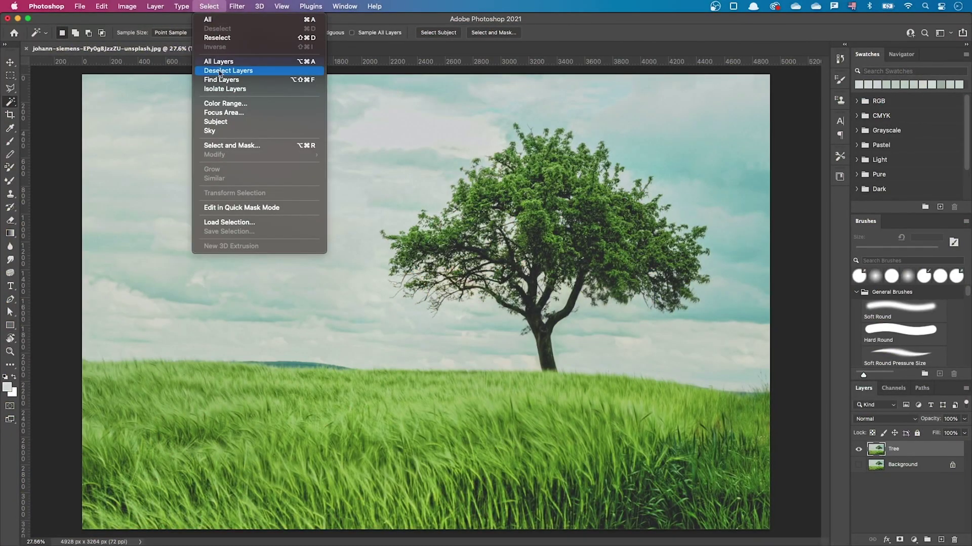
Select the sky, refine it, invert to the tree and grass, and add a layer mask.
{"action": "left_click", "coordinate": [224, 133]}
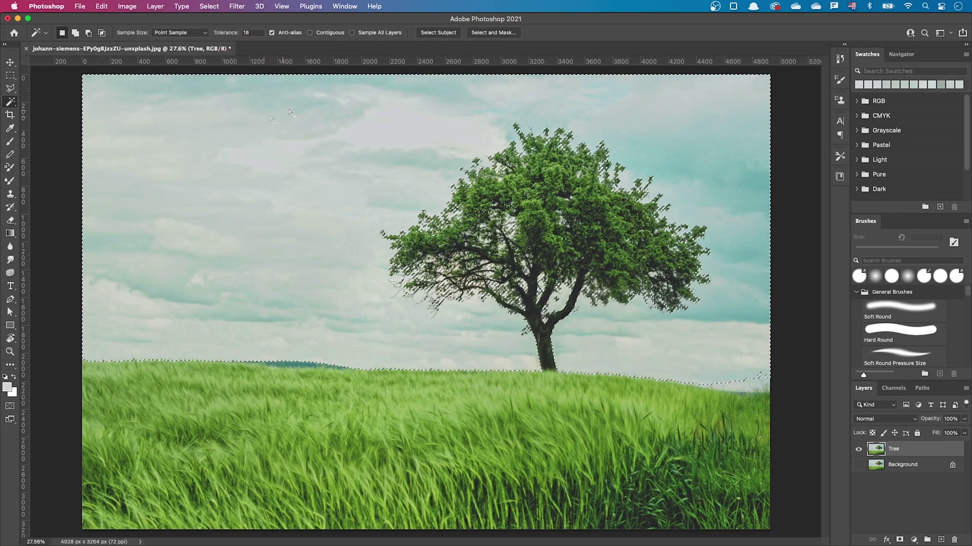
{"action": "left_click", "coordinate": [481, 33]}
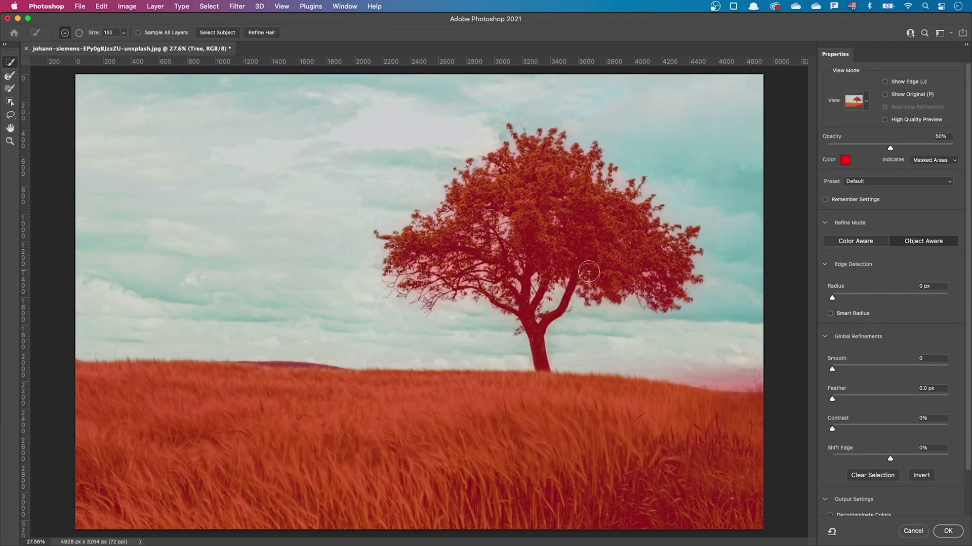
{"action": "scroll", "coordinate": [613, 245], "scroll_direction": "up", "scroll_amount": 4}
{"action": "scroll", "coordinate": [612, 245], "scroll_direction": "up", "scroll_amount": 4}
{"action": "scroll", "coordinate": [612, 244], "scroll_direction": "up", "scroll_amount": 3}
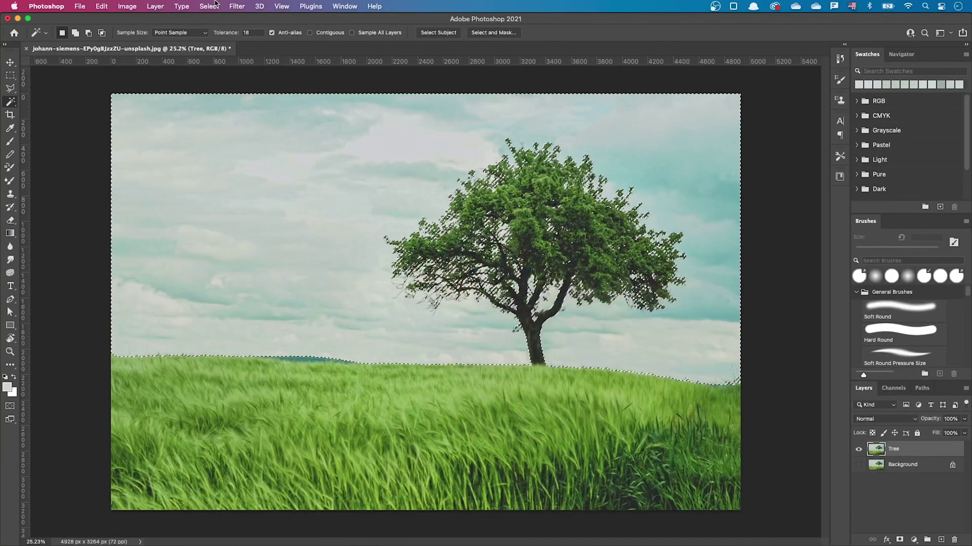
{"action": "left_click", "coordinate": [209, 7]}
{"action": "left_click", "coordinate": [223, 48]}
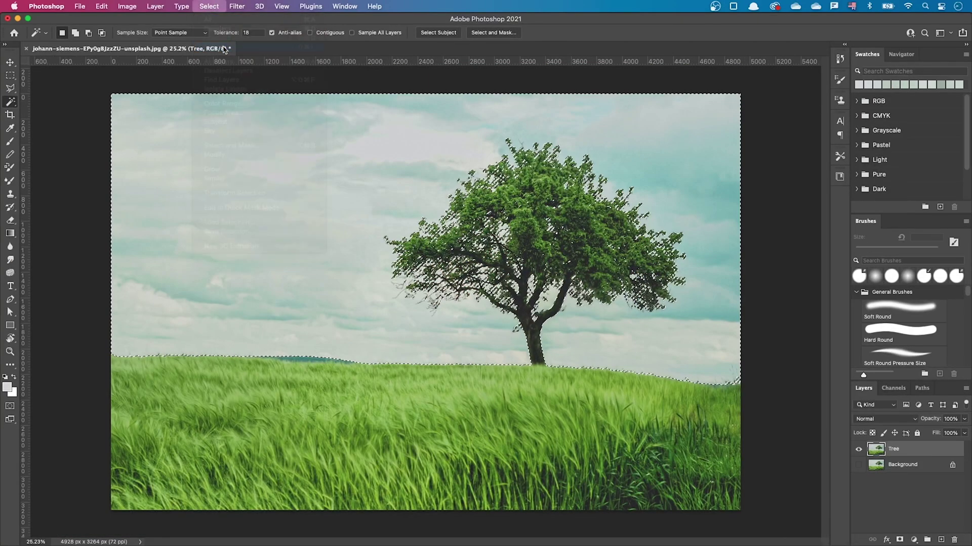
{"action": "left_click", "coordinate": [900, 540]}
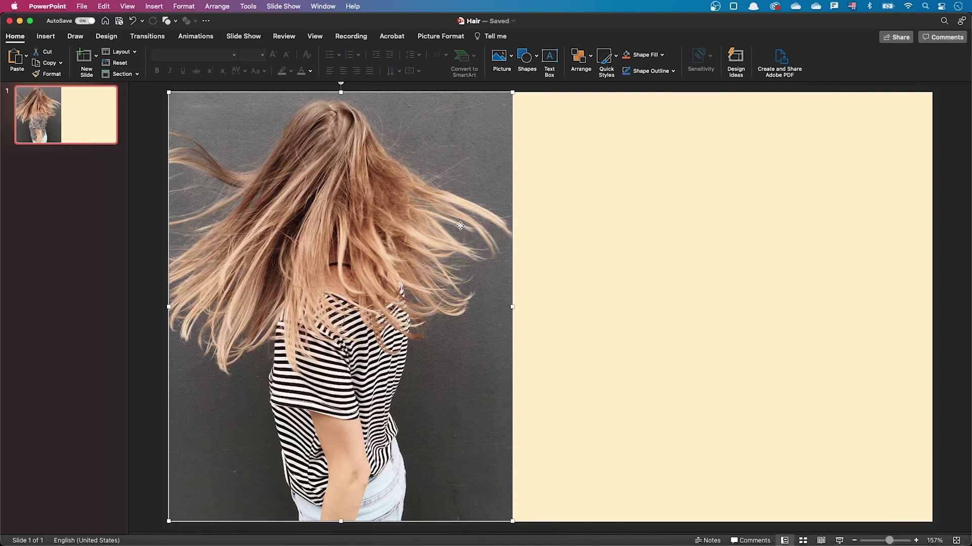
Start Remove Background and mark the top hair, hair edges, left strands and jeans to keep.
{"action": "left_click", "coordinate": [443, 36]}
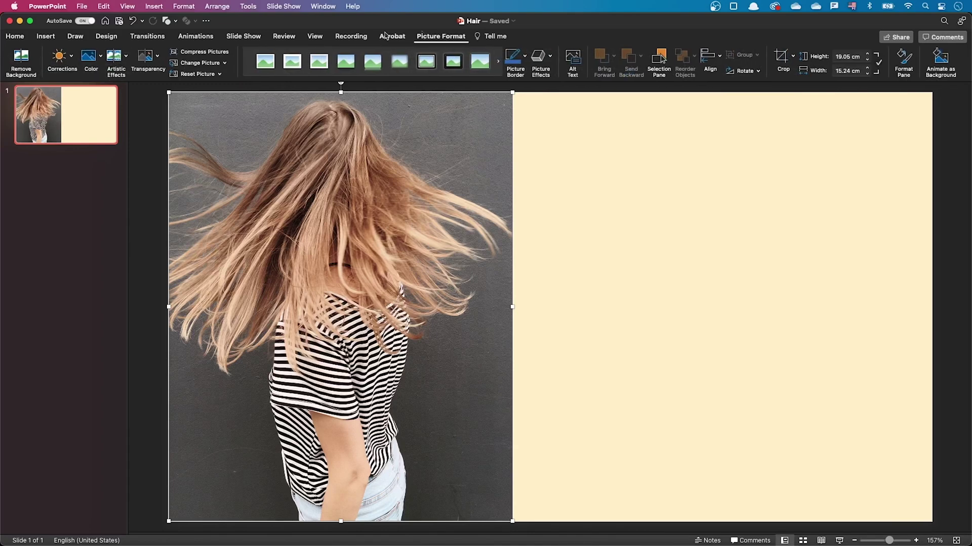
{"action": "left_click", "coordinate": [21, 62]}
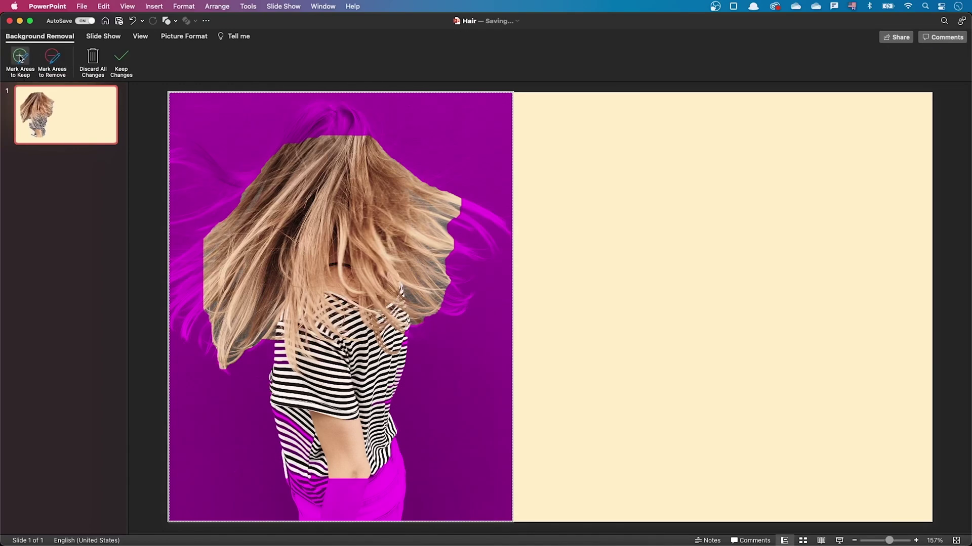
{"action": "left_click_drag", "start_coordinate": [358, 120], "coordinate": [362, 118]}
{"action": "mouse_move", "coordinate": [486, 208]}
{"action": "left_mouse_down"}
{"action": "mouse_move", "coordinate": [464, 200]}
{"action": "mouse_move", "coordinate": [492, 244]}
{"action": "left_mouse_up"}
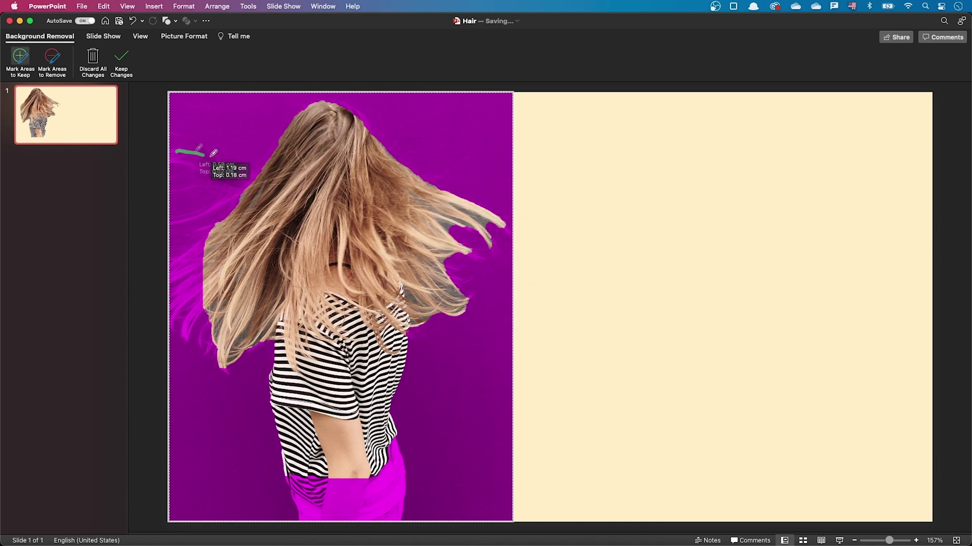
{"action": "left_click_drag", "start_coordinate": [178, 152], "coordinate": [205, 156]}
{"action": "left_click_drag", "start_coordinate": [304, 494], "coordinate": [334, 502]}
{"action": "left_click_drag", "start_coordinate": [334, 98], "coordinate": [357, 101]}
{"action": "left_click_drag", "start_coordinate": [455, 258], "coordinate": [478, 220]}
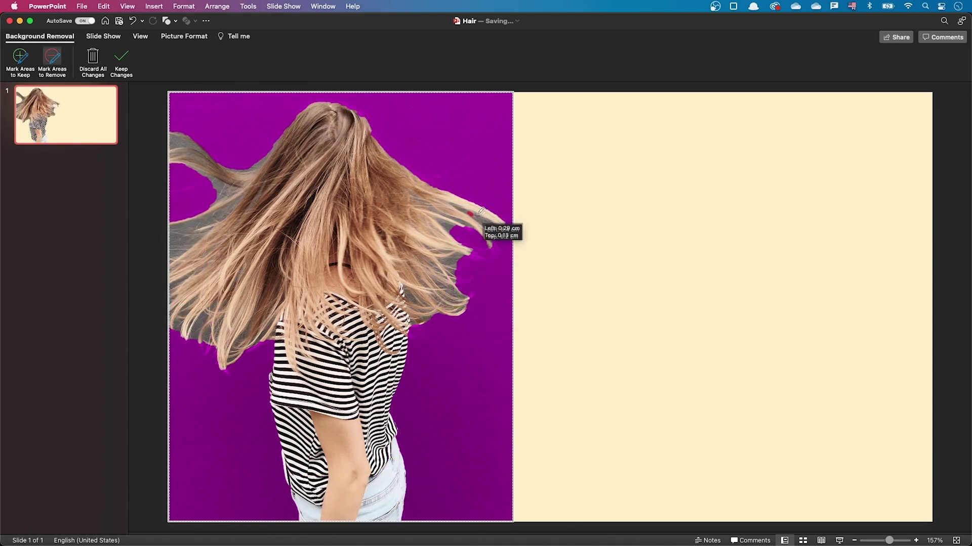
Remove background between the left strands, restore remaining hair and tips, and keep changes.
{"action": "left_click_drag", "start_coordinate": [232, 203], "coordinate": [209, 216]}
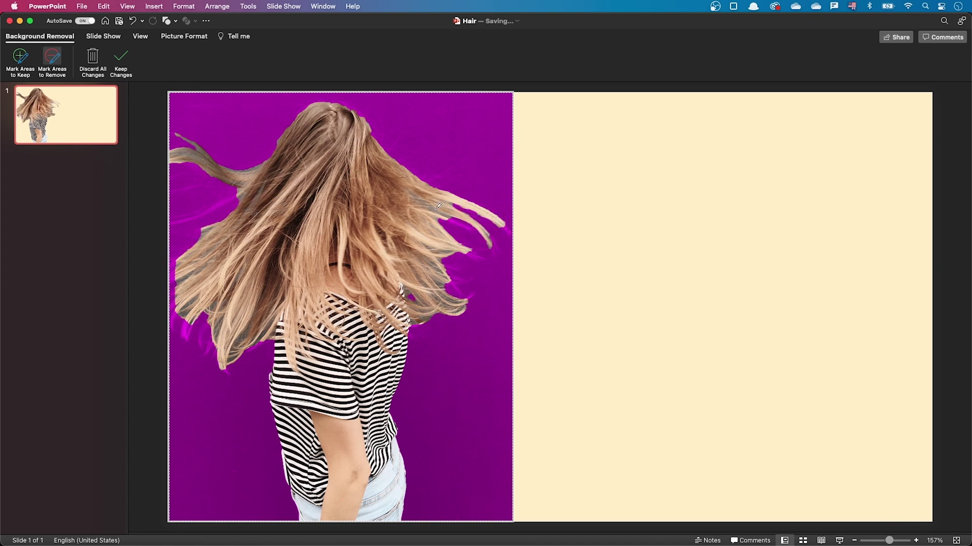
{"action": "left_click_drag", "start_coordinate": [486, 251], "coordinate": [501, 243]}
{"action": "left_click_drag", "start_coordinate": [229, 235], "coordinate": [190, 227]}
{"action": "left_click_drag", "start_coordinate": [186, 266], "coordinate": [174, 319]}
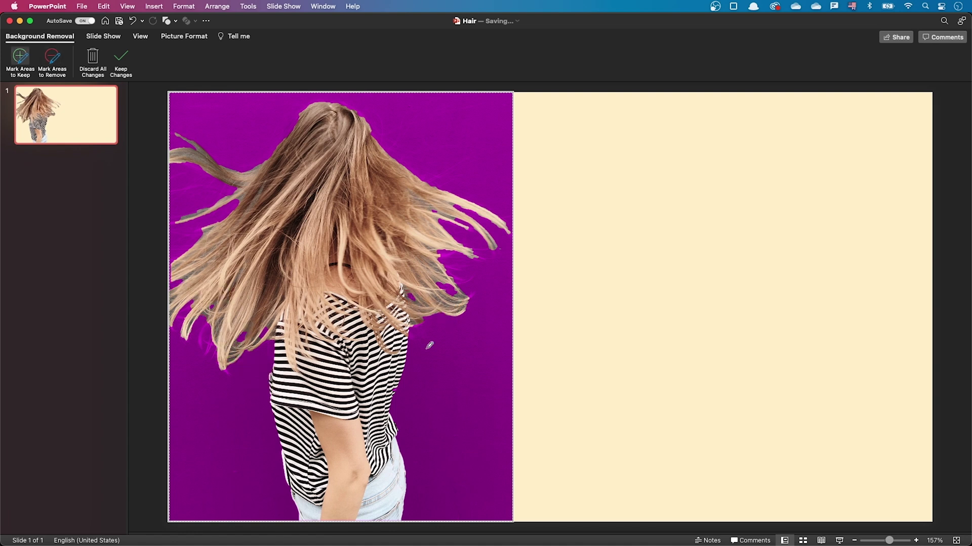
{"action": "left_click", "coordinate": [122, 61]}
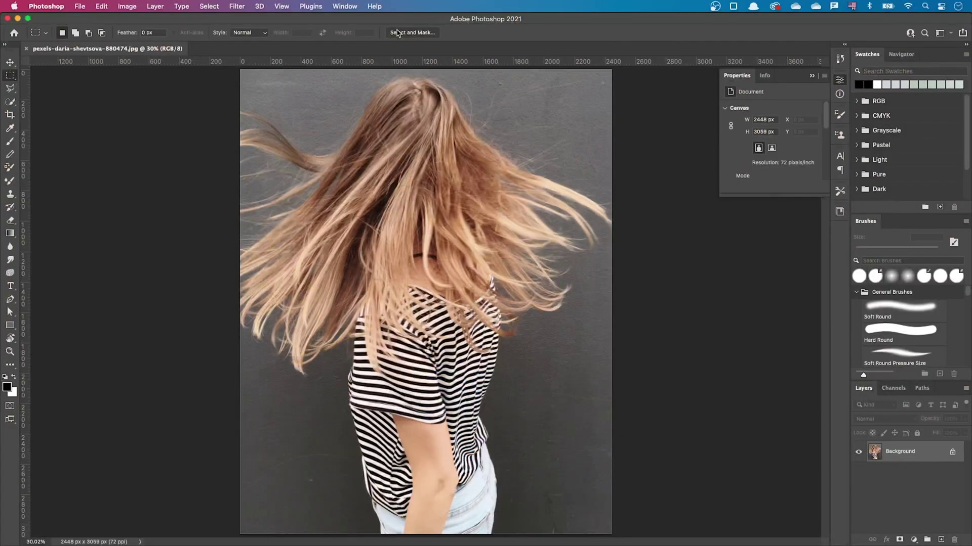
In Select and Mask, select the subject, refine hair, decontaminate colours, output a masked layer.
{"action": "left_click", "coordinate": [411, 33]}
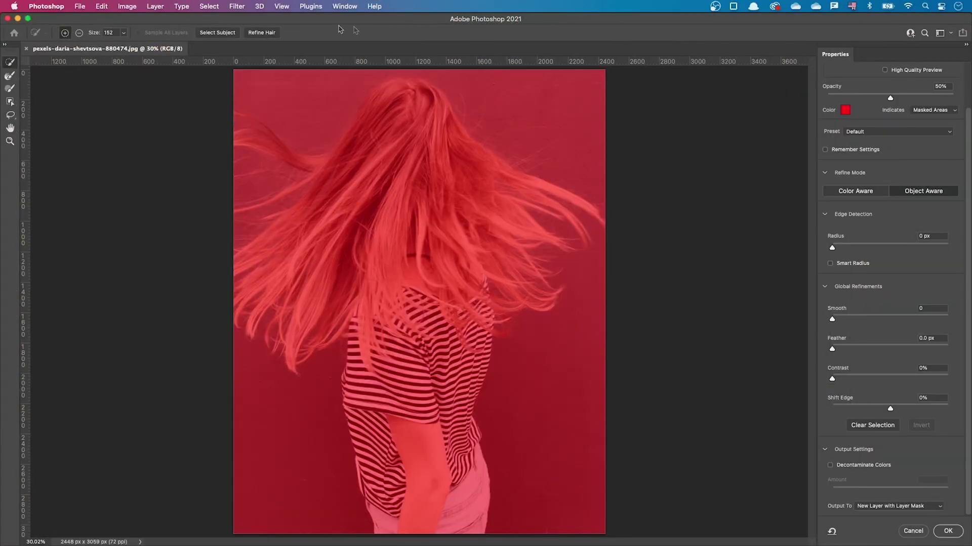
{"action": "left_click", "coordinate": [217, 32]}
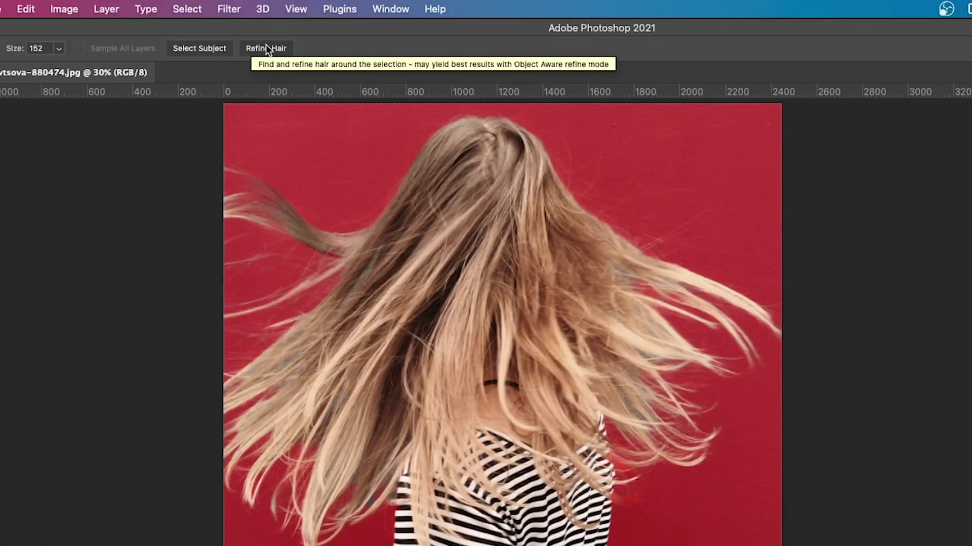
{"action": "left_click", "coordinate": [266, 48]}
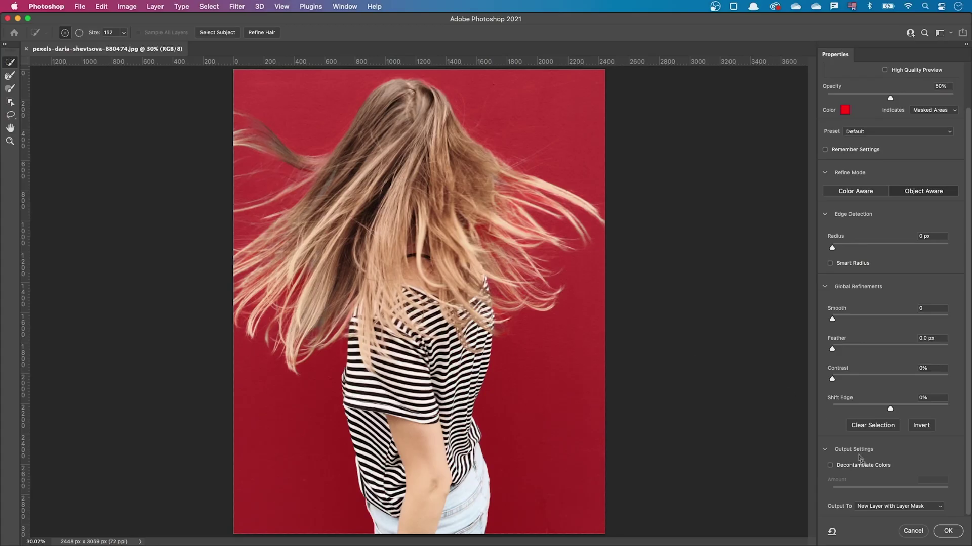
{"action": "left_click", "coordinate": [830, 466]}
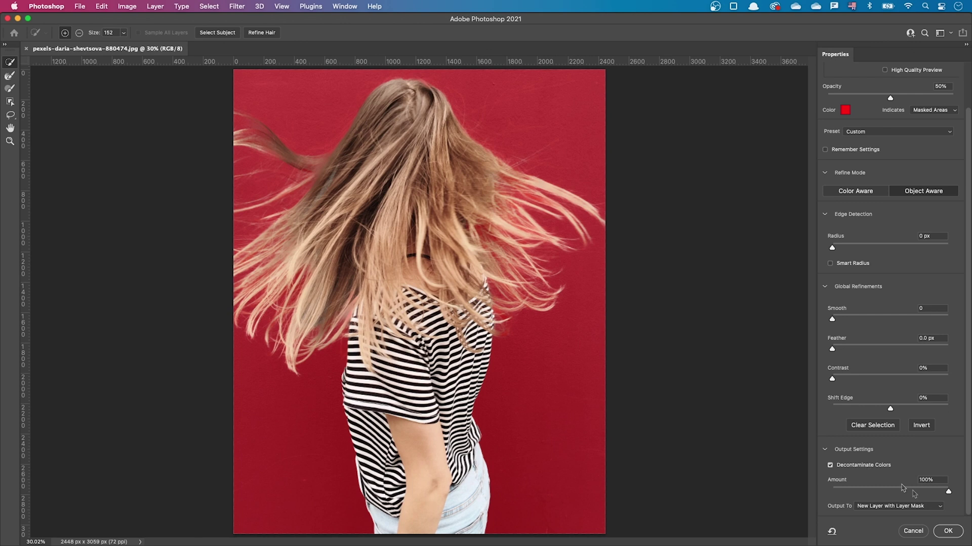
{"action": "left_click", "coordinate": [948, 532]}
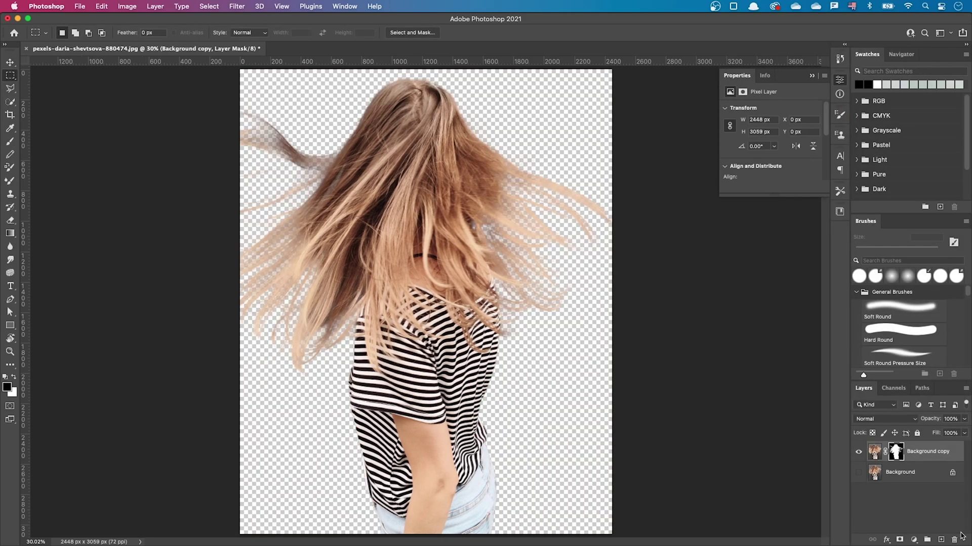